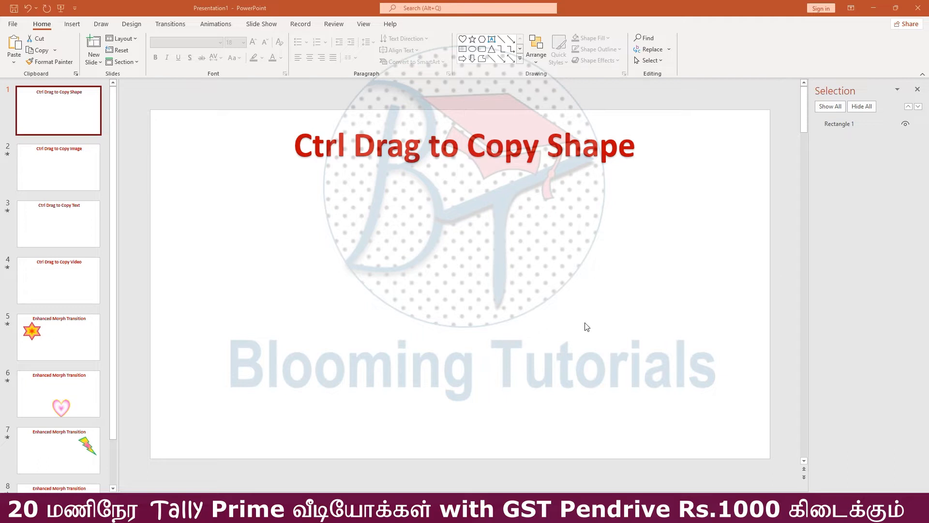
Draw a heart shape about 4.95 cm high and 6.17 cm wide below the title on slide 1
left_click(72, 24)
left_click(155, 56)
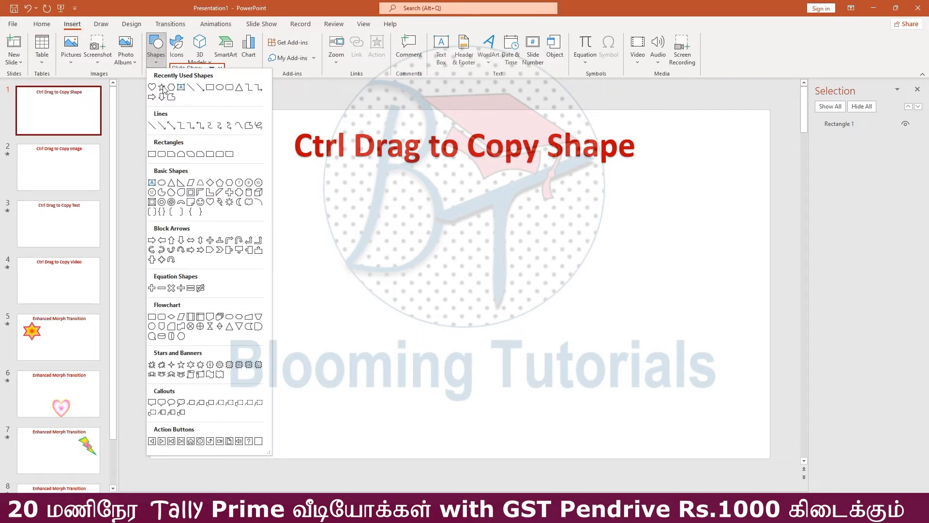
left_click(210, 202)
left_click_drag(237, 183, 349, 272)
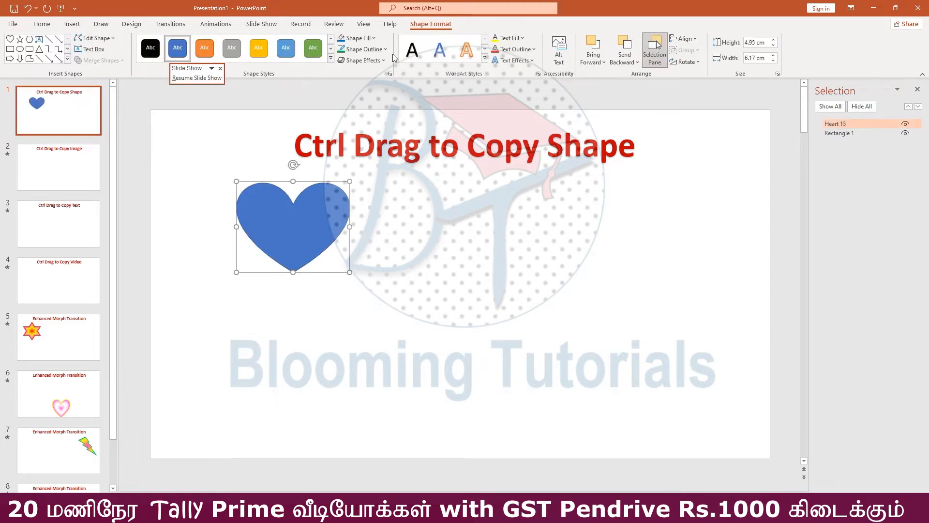
Give the heart the pink and white path gradient fill
left_click(358, 38)
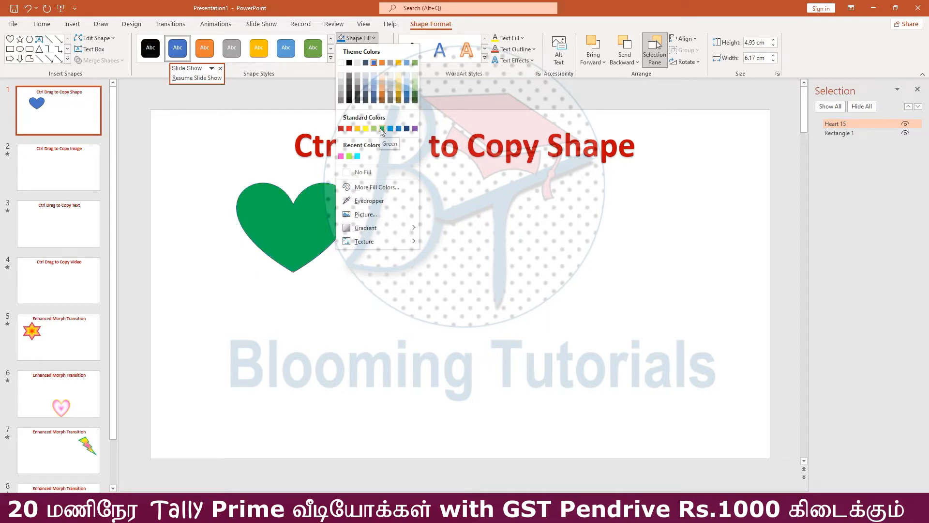
mouse_move(368, 234)
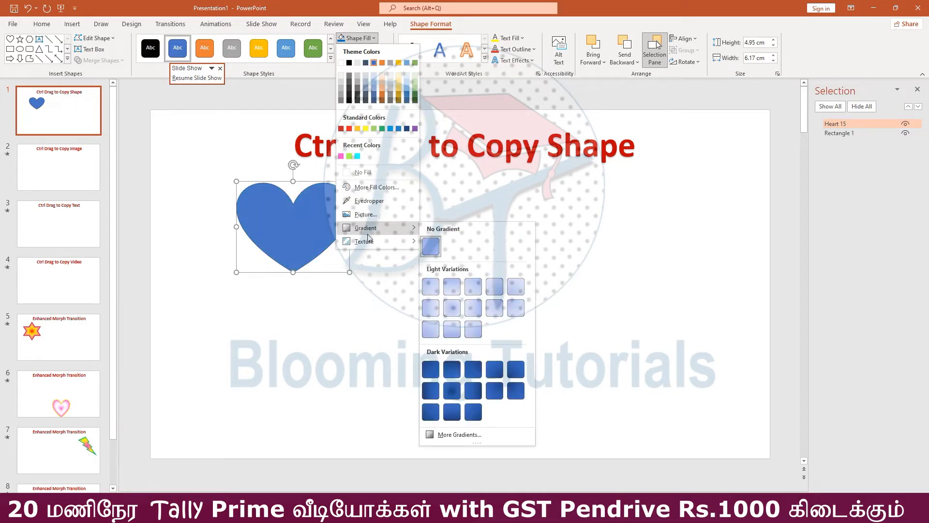
left_click(459, 434)
left_click(826, 180)
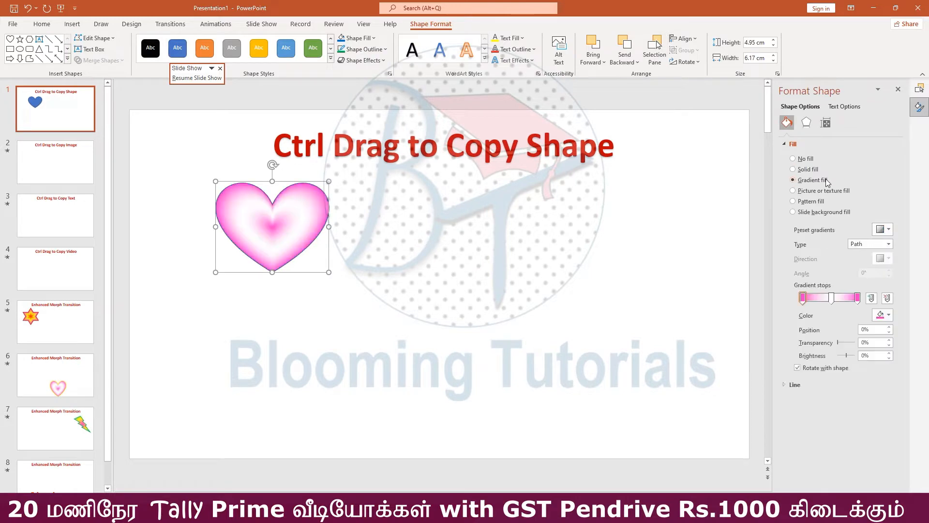
left_click(459, 264)
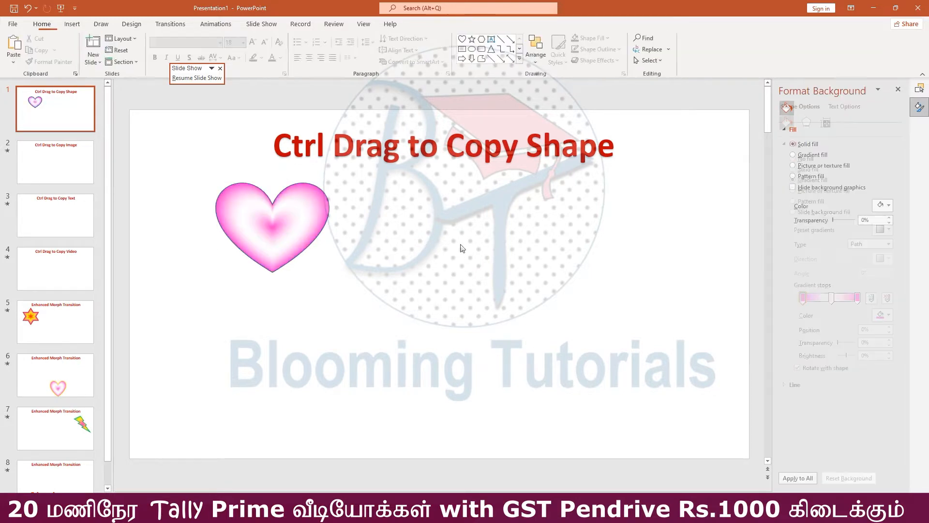
Duplicate the gradient heart five times to make two rows of three hearts on the slide
left_click(236, 244)
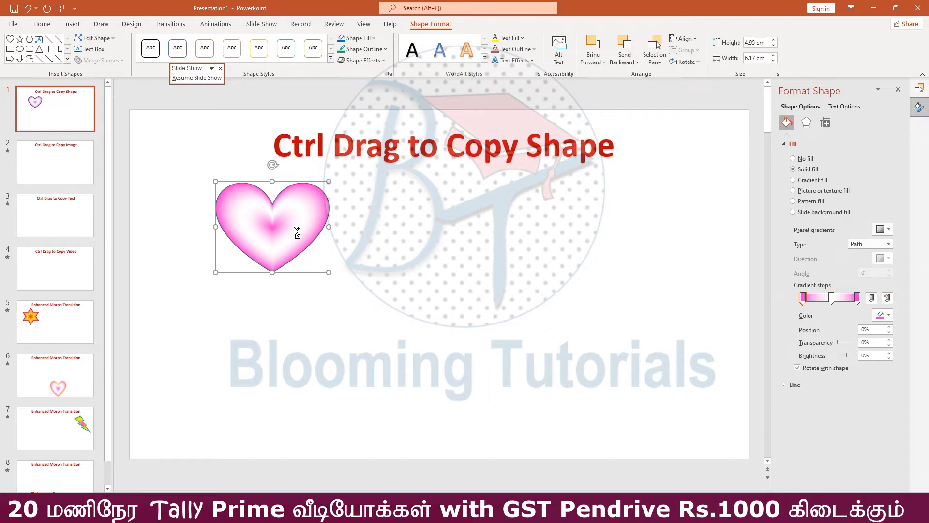
left_click_drag(294, 227, 266, 365)
left_click(671, 291)
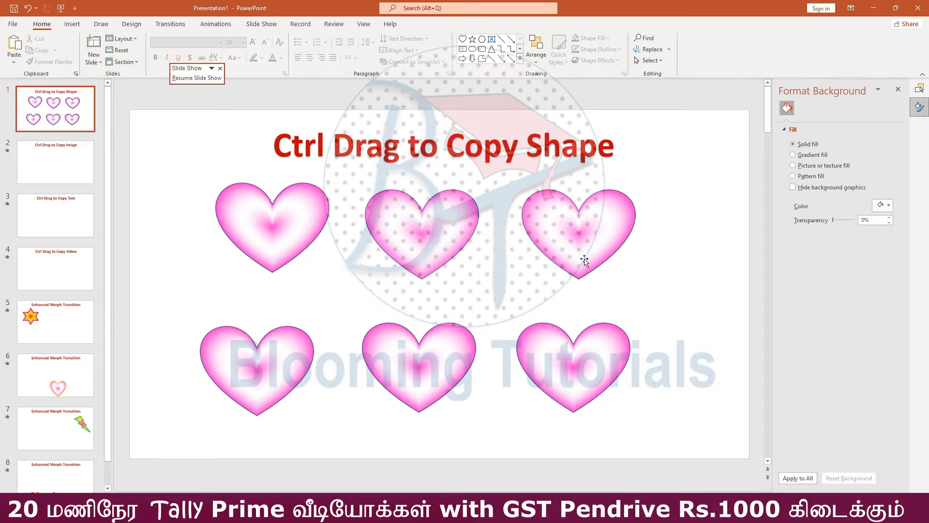
Change the upper row's middle heart into a sun and its last heart into a six-point star
left_click(438, 243)
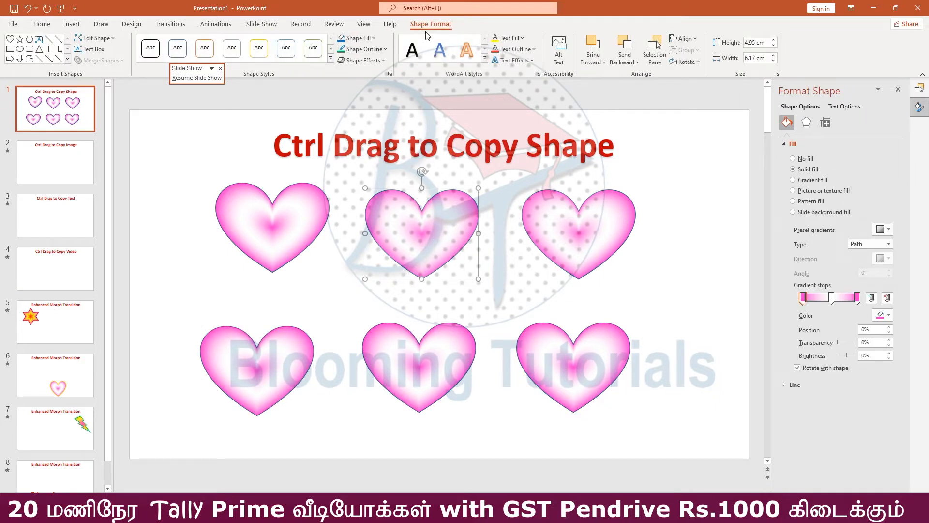
left_click(95, 38)
mouse_move(110, 51)
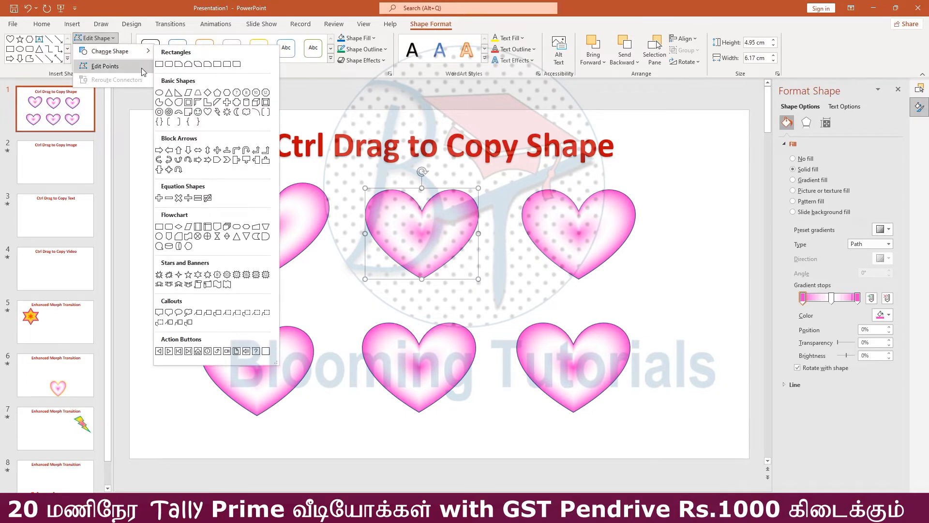
left_click(227, 112)
left_click(539, 234)
left_click(96, 38)
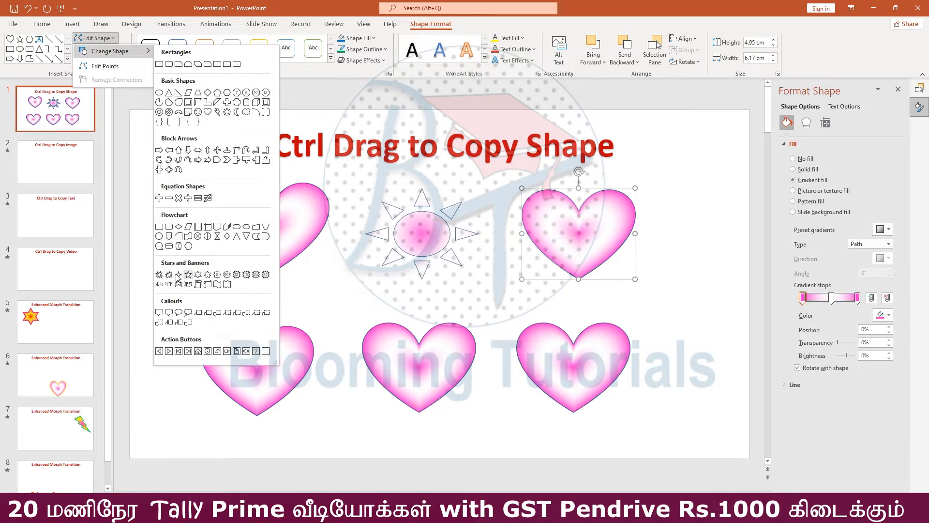
left_click(198, 274)
Change the lower row's first heart into a 24-point star and its middle heart into an up arrow
left_click(281, 370)
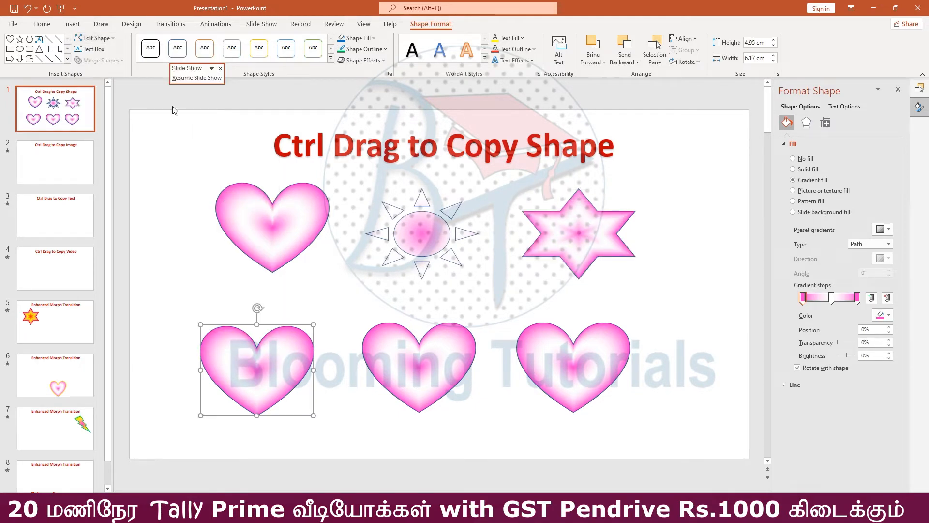
left_click(95, 39)
mouse_move(108, 52)
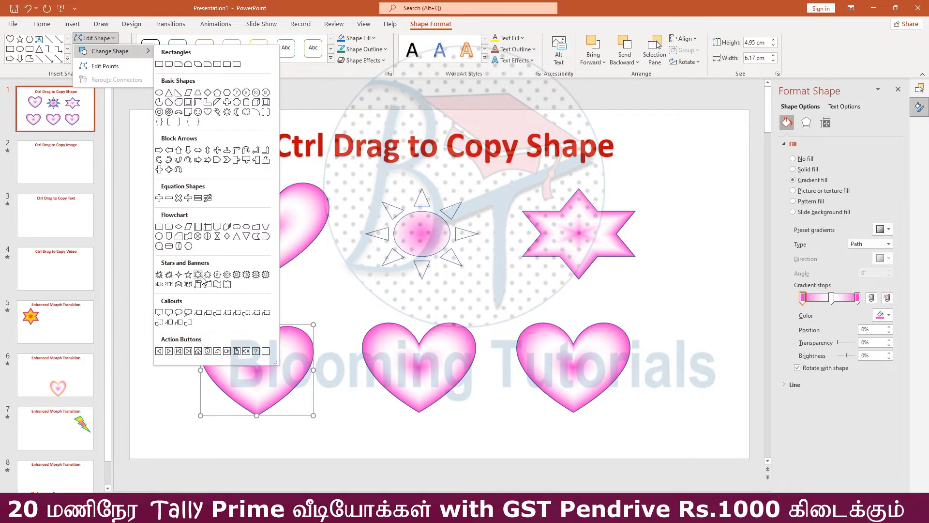
left_click(256, 275)
left_click(405, 361)
left_click(95, 38)
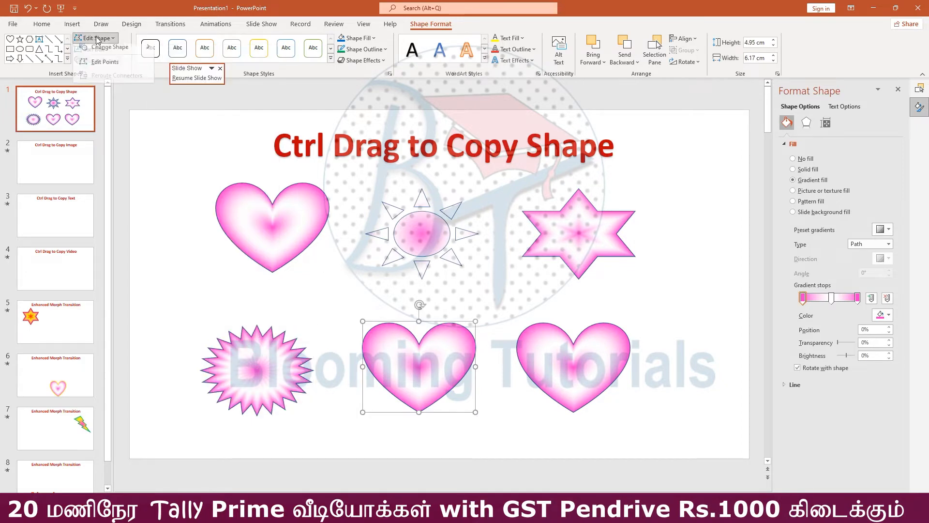
mouse_move(109, 51)
left_click(179, 150)
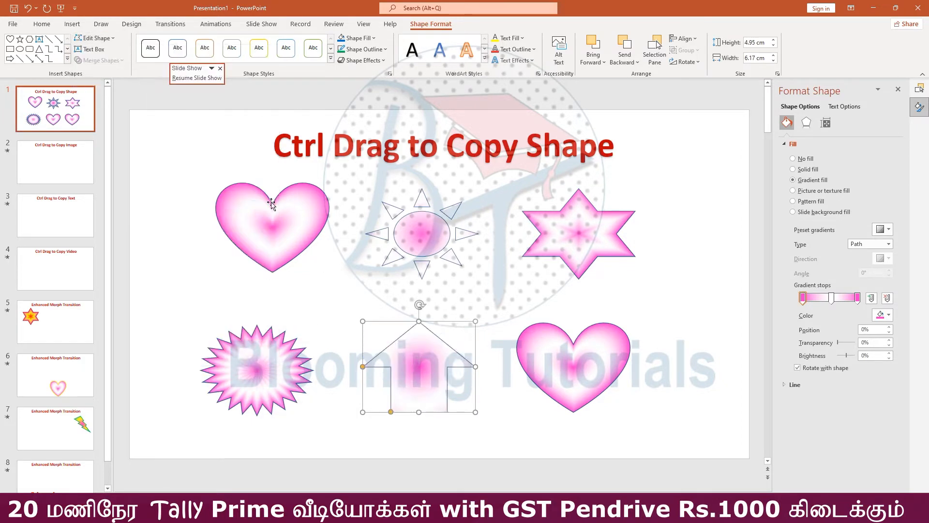
Change the last heart in the lower row into a smiley face
left_click(546, 367)
left_click(91, 40)
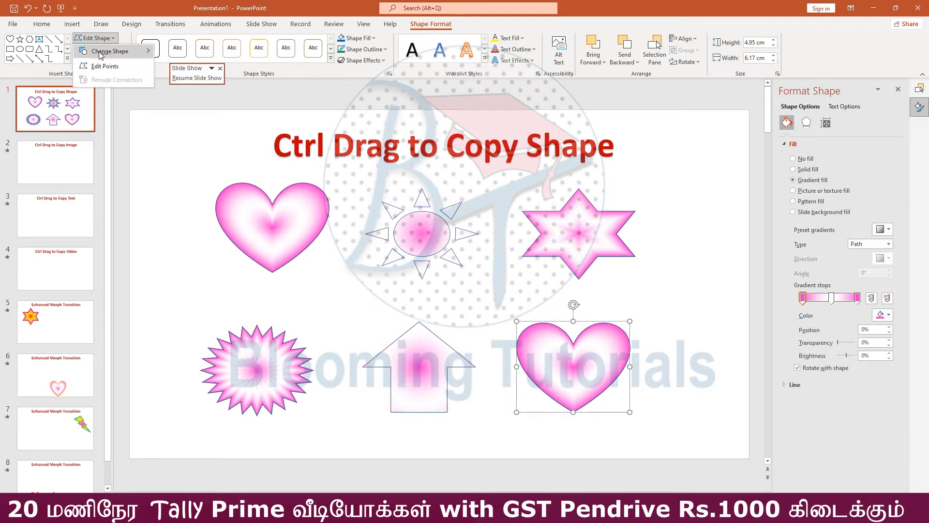
mouse_move(116, 52)
left_click(198, 113)
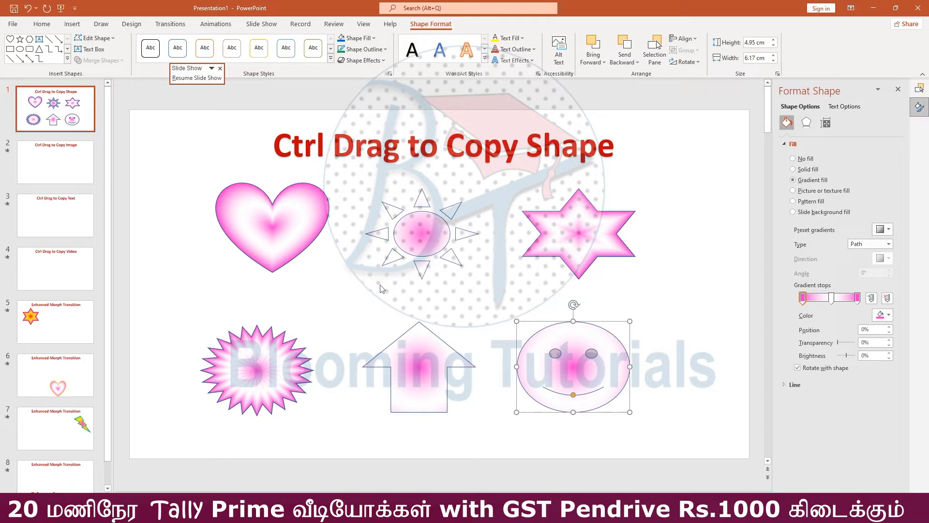
Insert the stock image of two perched eagles on slide 2, "Ctrl Drag to Copy Image"
left_click(55, 162)
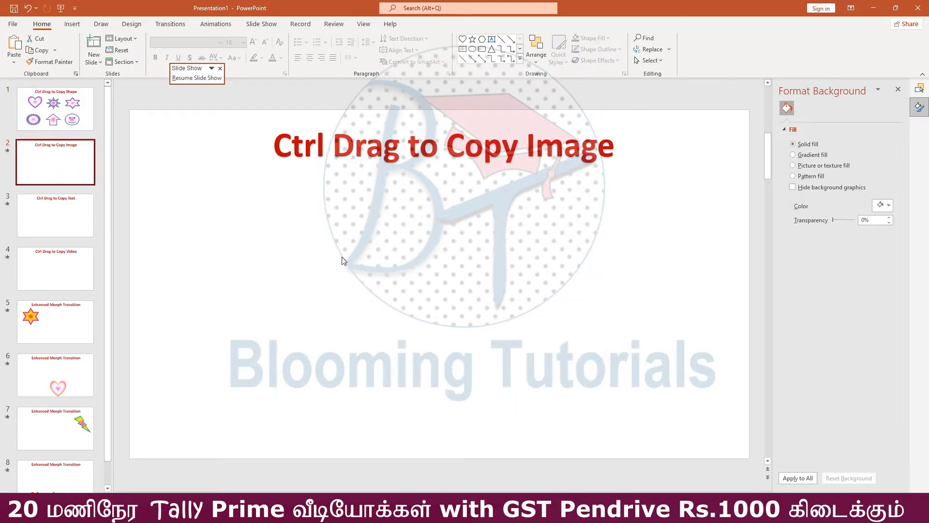
left_click(72, 24)
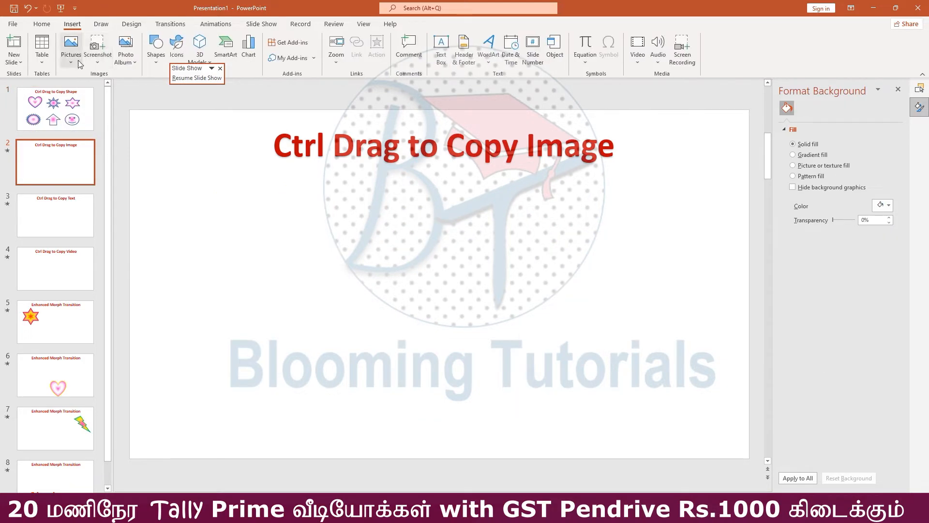
left_click(71, 47)
left_click(84, 105)
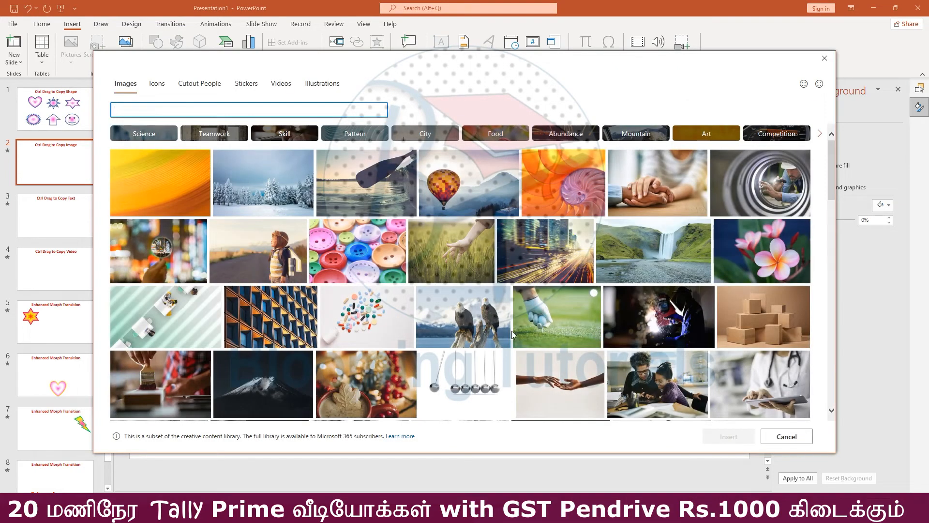
left_click(479, 331)
left_click(732, 438)
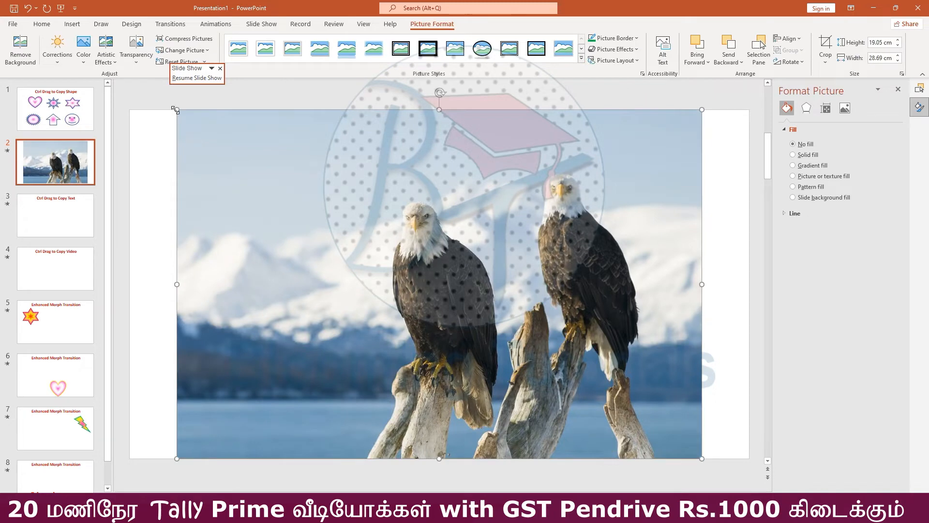
Shrink the eagle picture to about 6.24 cm by 9.4 cm and duplicate it into a two-by-two grid
left_click_drag(175, 111, 529, 342)
left_click_drag(578, 394, 237, 378)
Replace the second eagle picture in the upper row with the stock image of pink flowers
left_click(488, 266)
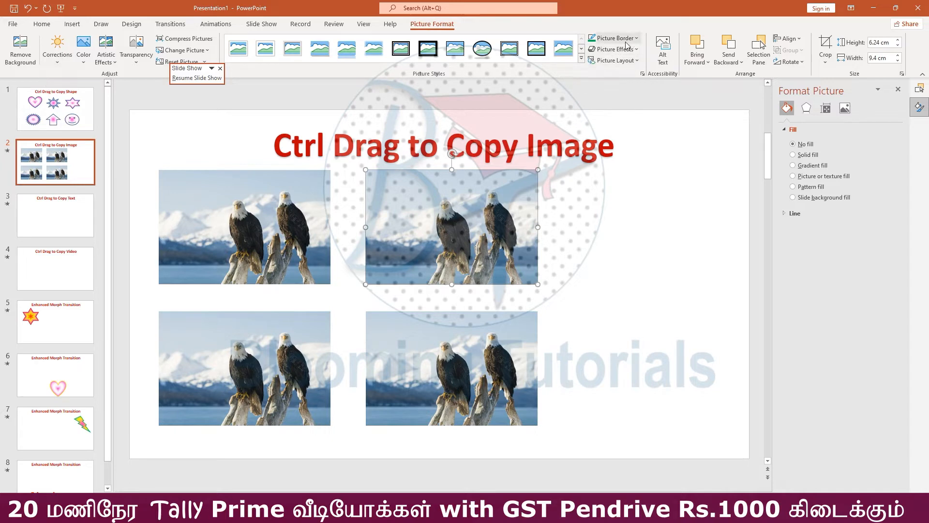
left_click(182, 50)
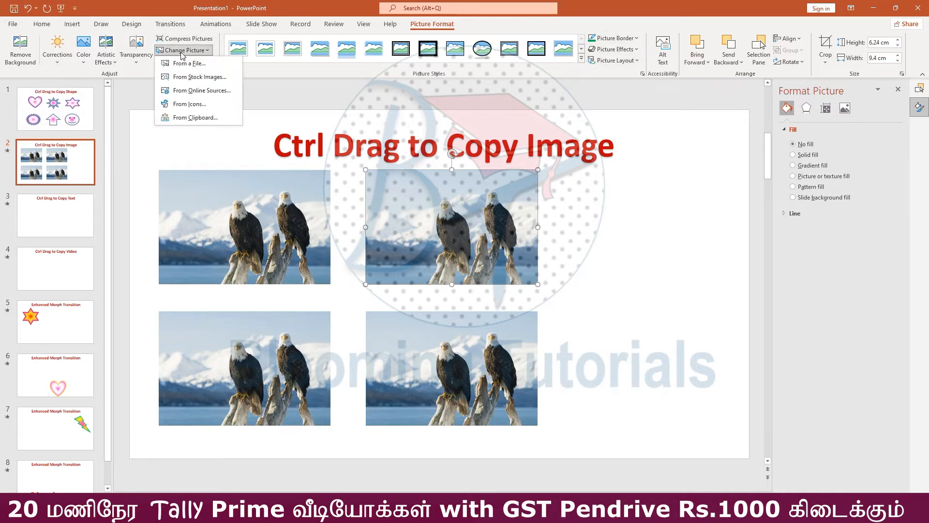
left_click(192, 76)
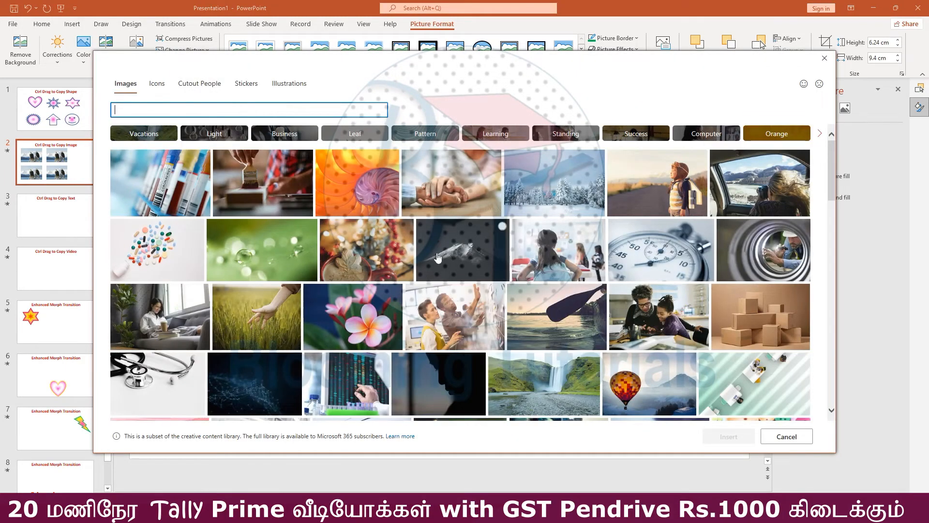
left_click(370, 341)
left_click(726, 436)
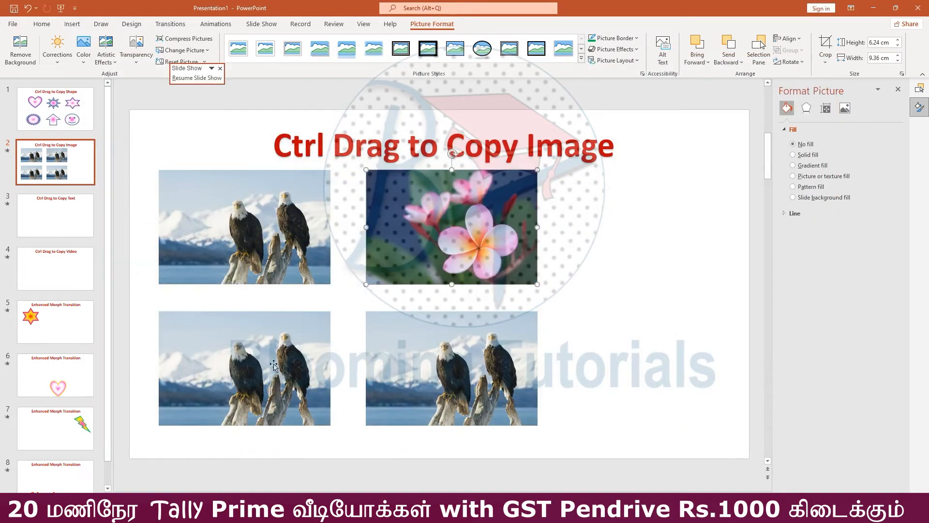
Replace the first eagle picture in the lower row with the stock image of the orange spiral shell
left_click(197, 50)
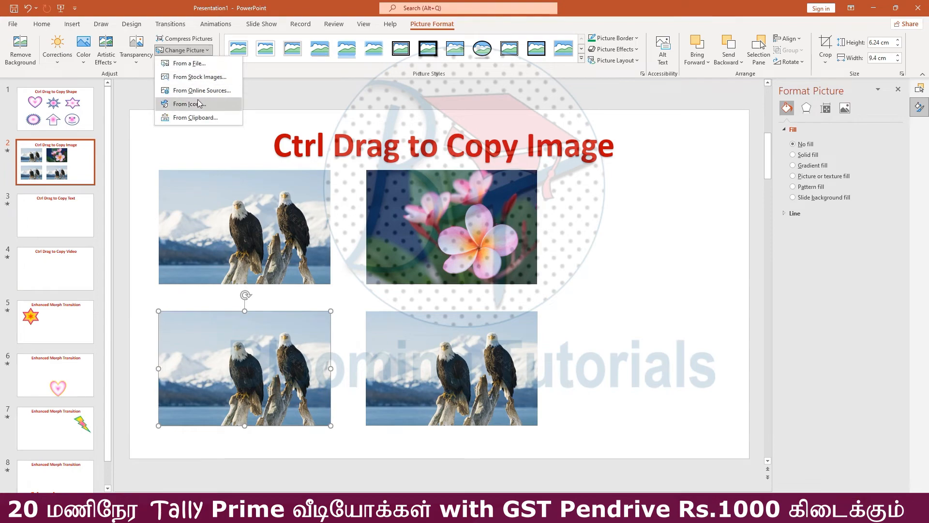
left_click(208, 77)
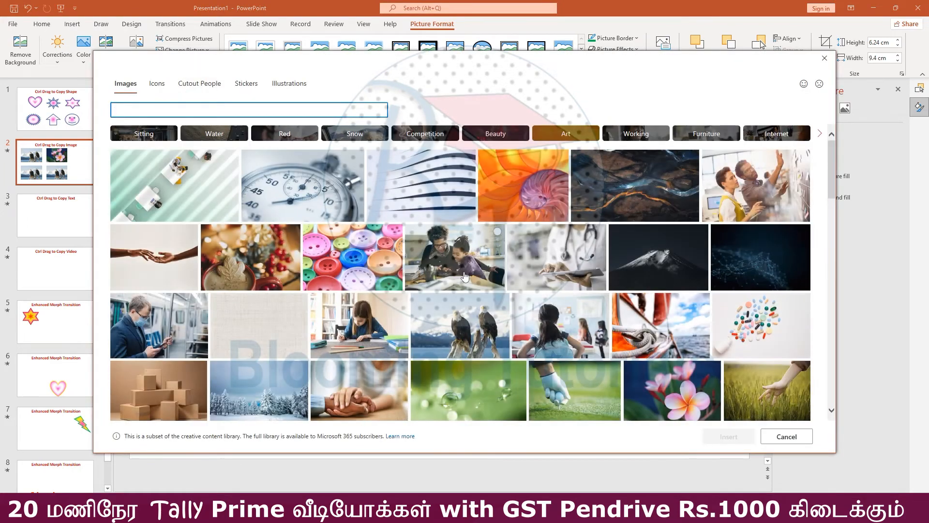
left_click(506, 207)
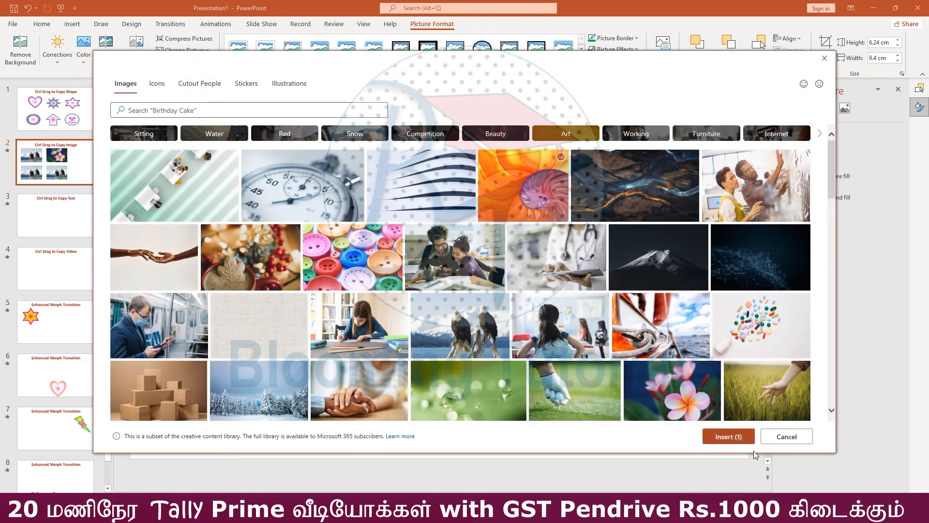
left_click(728, 437)
Replace the second eagle picture in the lower row with the stock image of the toucan
left_click(453, 381)
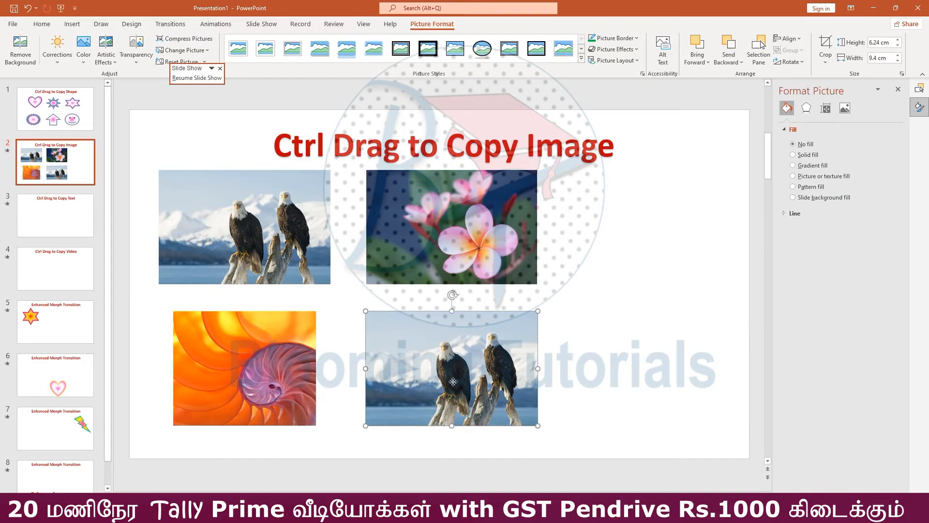
left_click(185, 50)
left_click(196, 78)
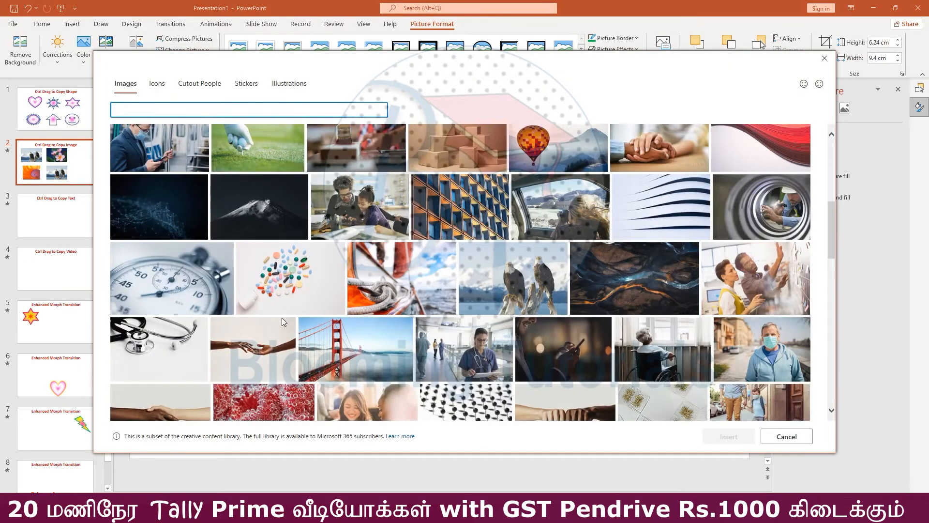
scroll(426, 357, "down", 3)
scroll(433, 337, "down", 3)
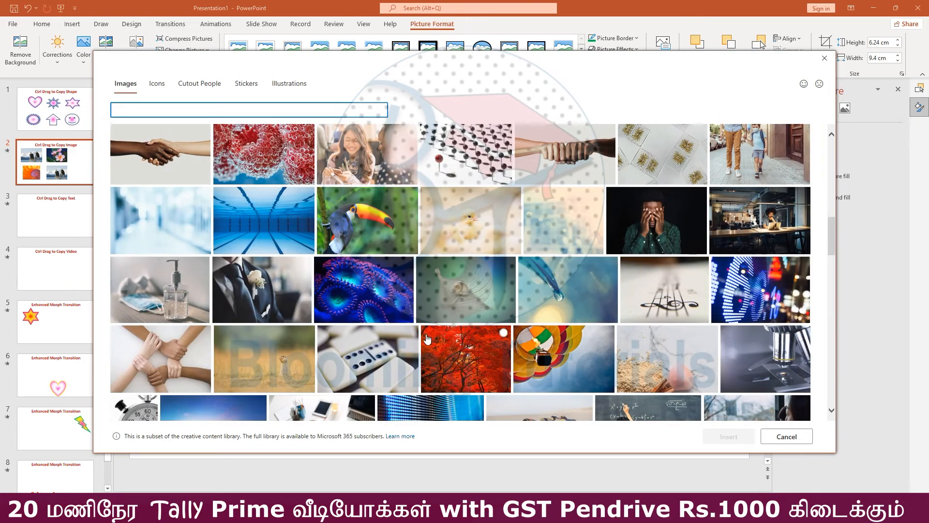
left_click(367, 223)
left_click(728, 437)
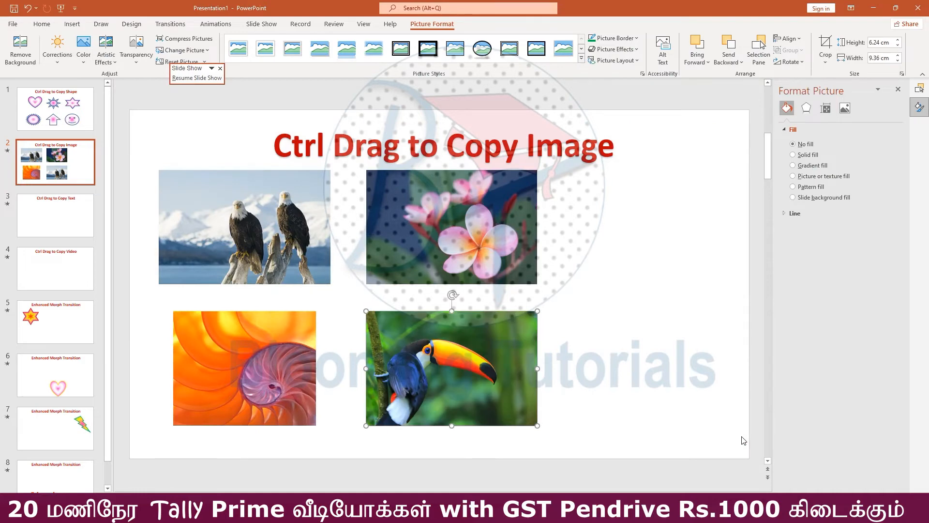
Insert a plain dark WordArt text box on slide 3, "Ctrl Drag to Copy Text"
left_click(65, 224)
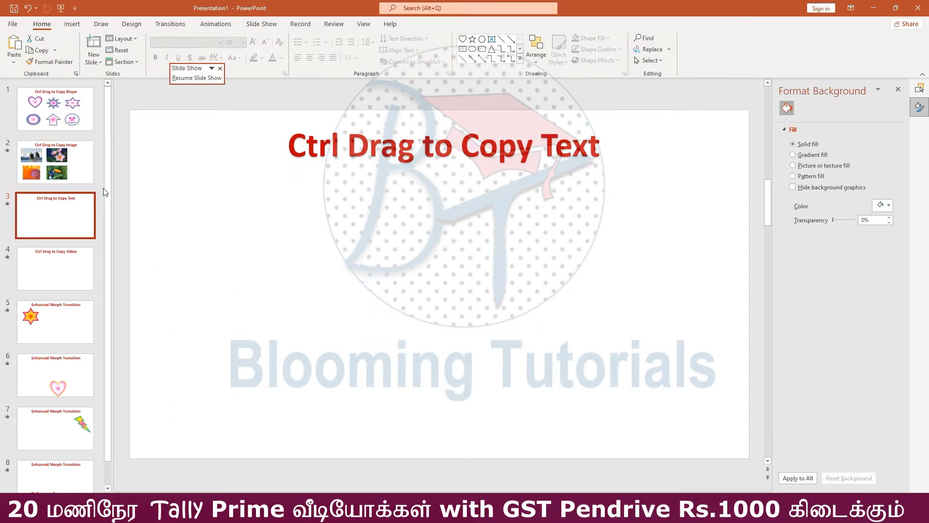
left_click(72, 23)
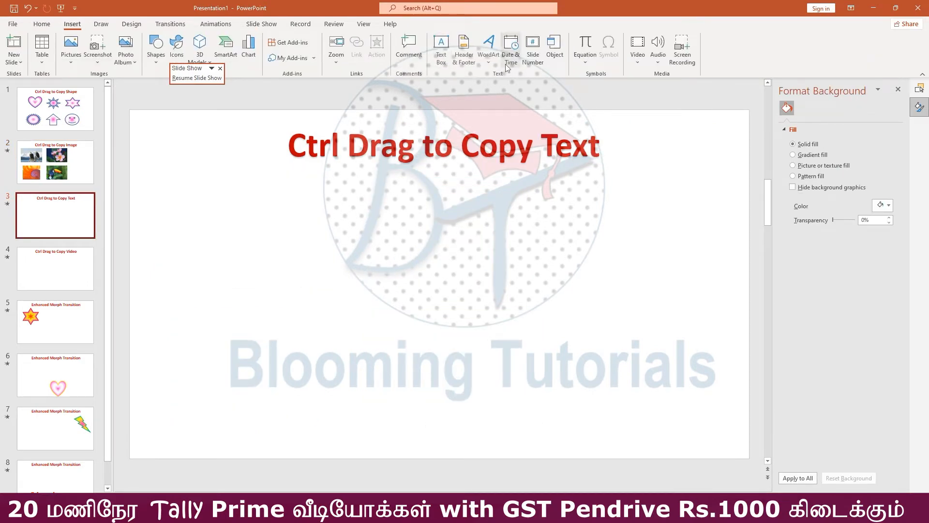
left_click(488, 47)
left_click(493, 90)
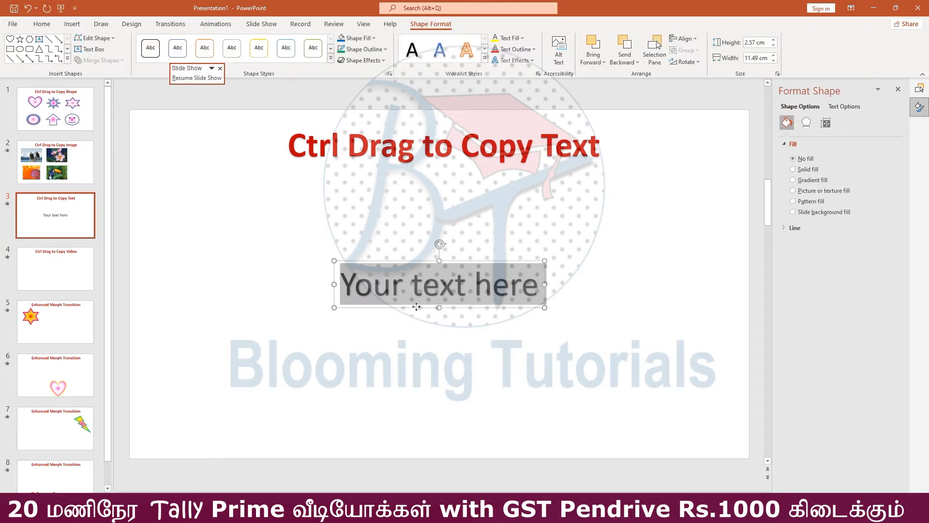
Move the placeholder text box up and to the left below the slide 3 title, and replace its text with "Blooming"
left_click_drag(415, 303, 296, 257)
left_click(316, 249)
key("ctrl+a")
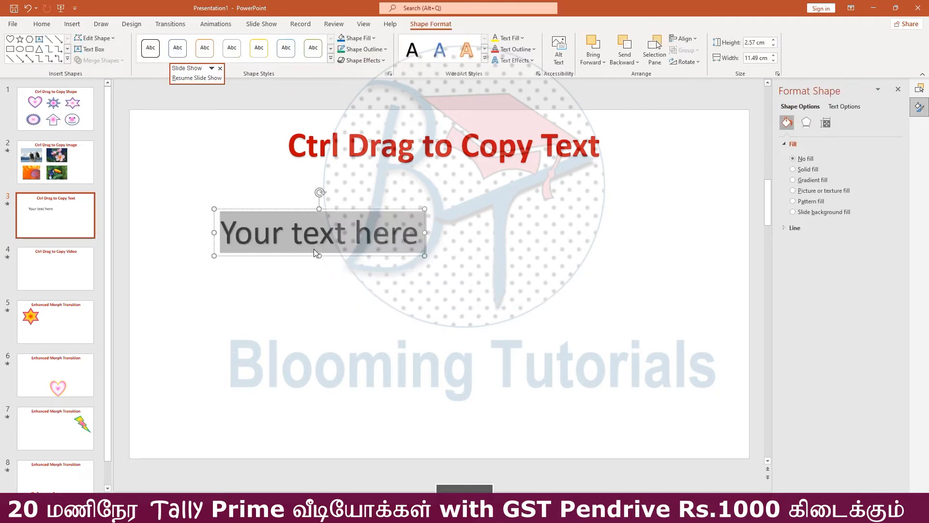
key("Delete")
type("Blooming")
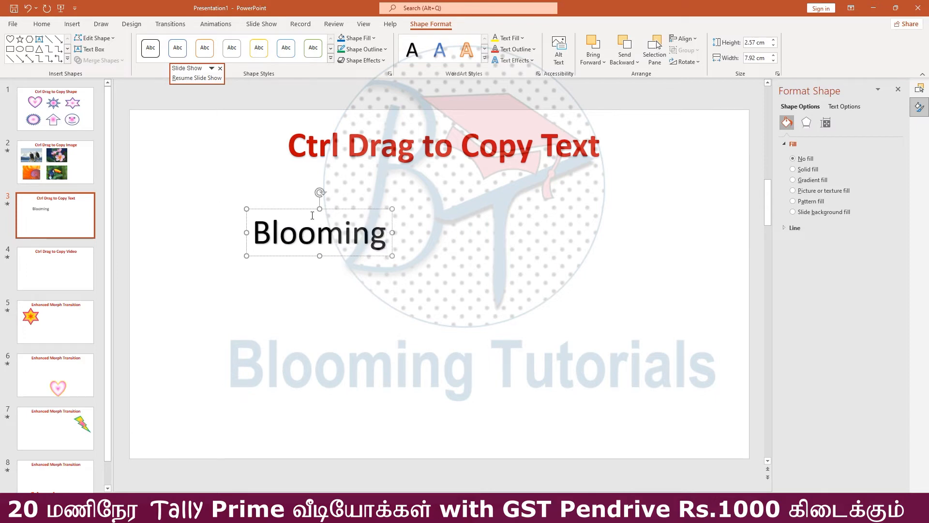
Give the "Blooming" text a standard blue fill and a yellow outline
left_click(337, 208)
left_click(522, 38)
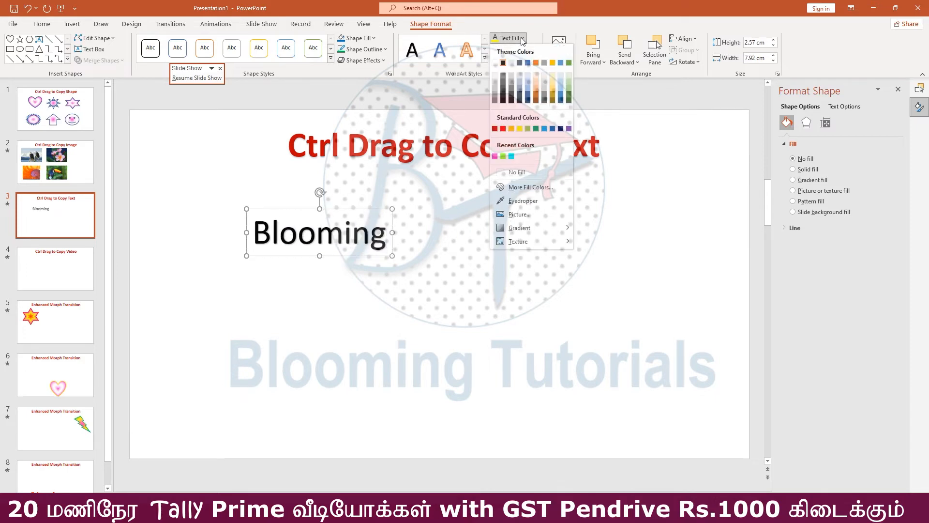
left_click(551, 129)
left_click(515, 49)
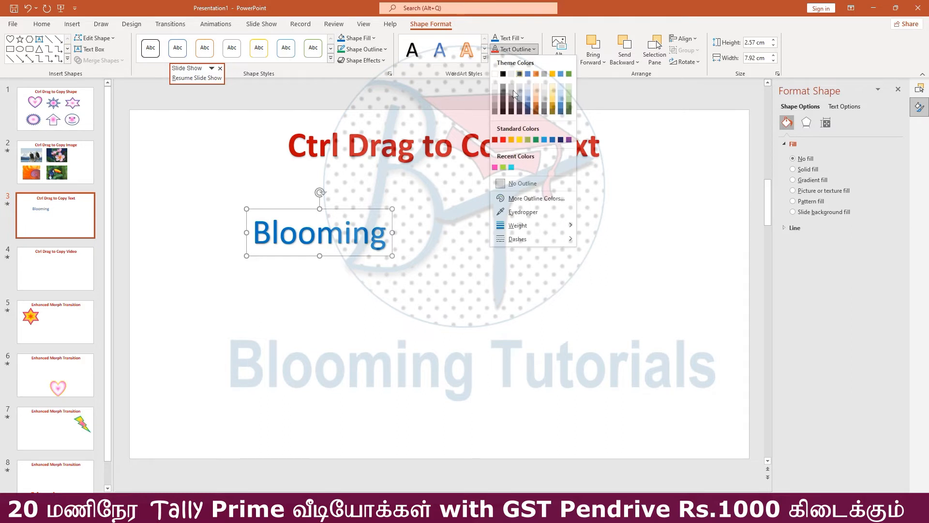
left_click(519, 141)
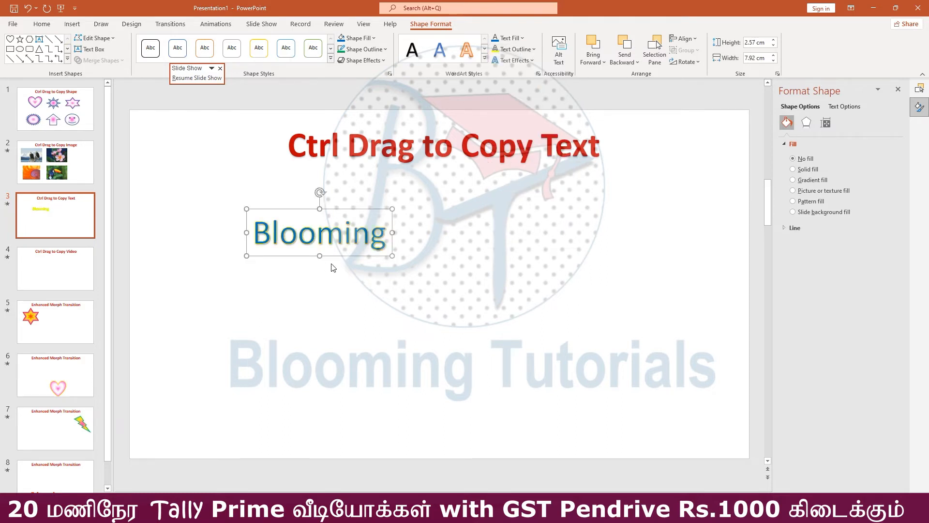
Move "Blooming" further up and left, and duplicate it three times to form a two-by-two arrangement
left_click_drag(338, 257, 272, 231)
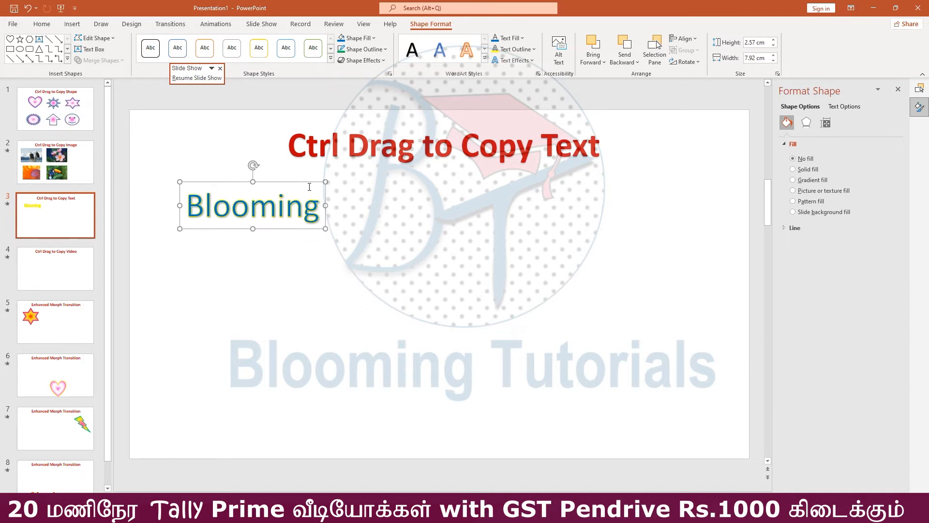
left_click_drag(300, 200, 304, 200)
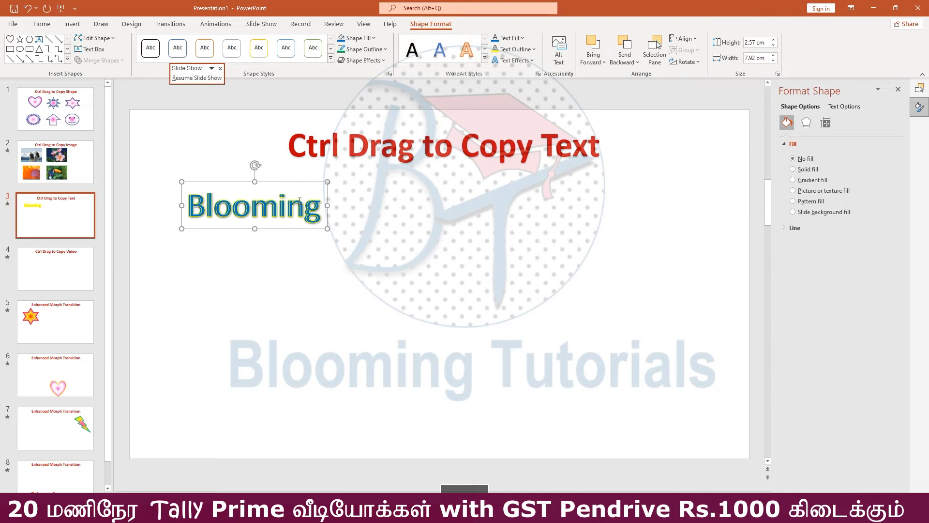
key("ctrl+z")
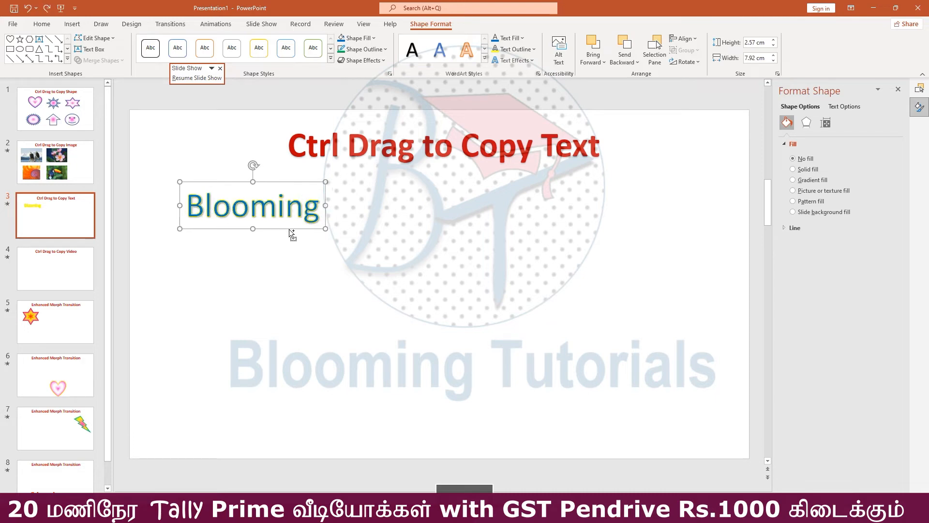
left_click_drag(290, 230, 306, 303)
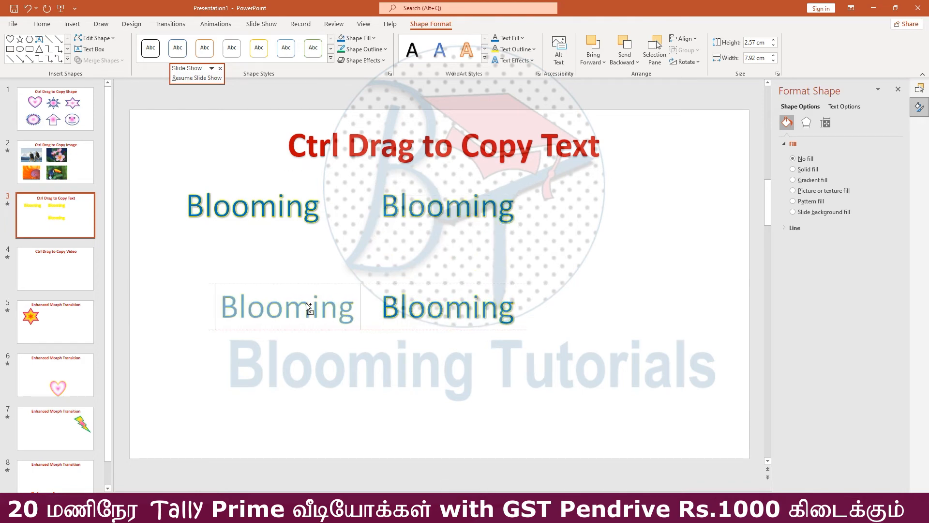
left_click_drag(307, 306, 275, 309)
left_click(442, 305)
Replace the upper-right copy's text with "Tutorial" and the lower-left copy's text with "Tally"
left_click_drag(373, 203, 567, 236)
type("Tutorial")
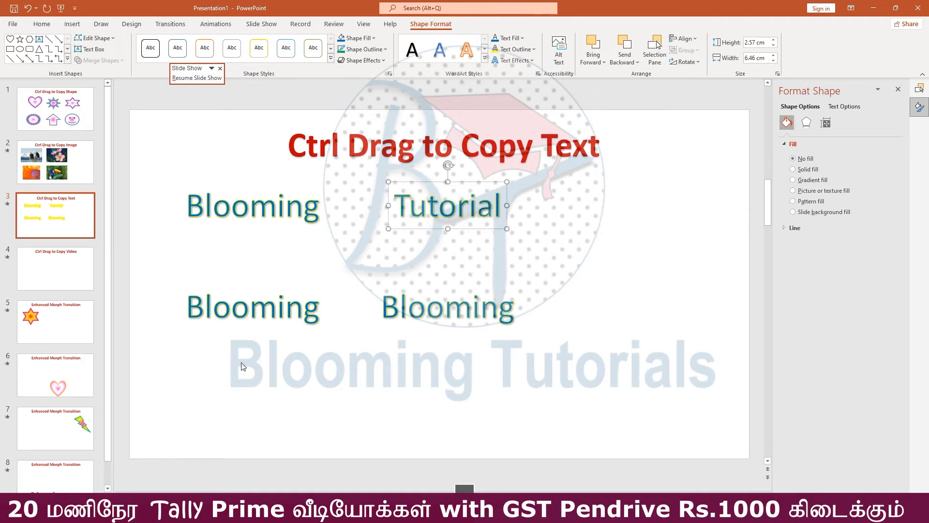
left_click(265, 311)
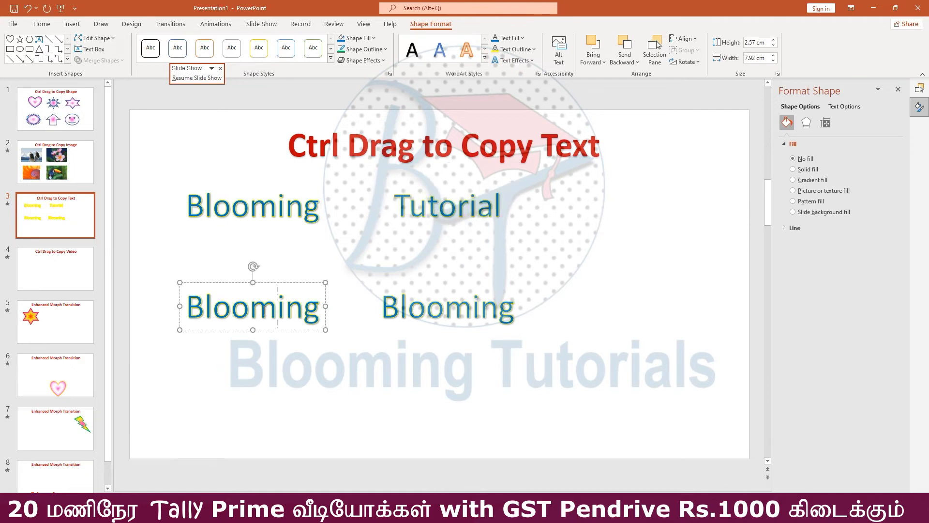
double_click(264, 311)
type("Tally")
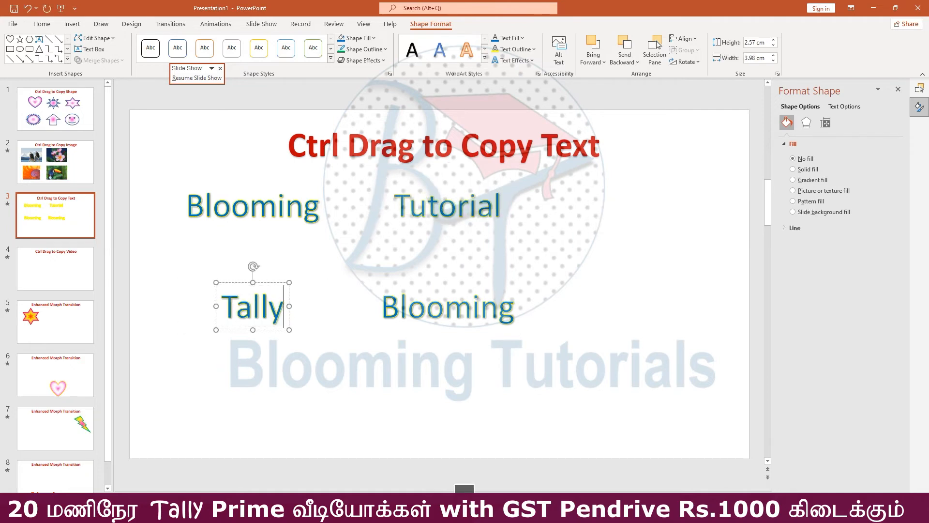
Replace the lower-right "Blooming" copy's text with "powerpoint" and deselect the text box
left_click(465, 312)
double_click(463, 312)
type("powerpoint")
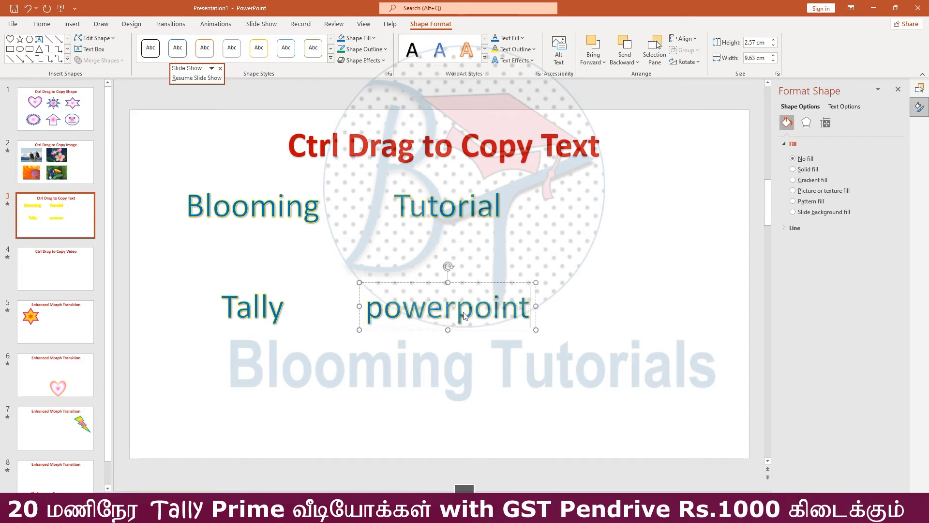
left_click(433, 382)
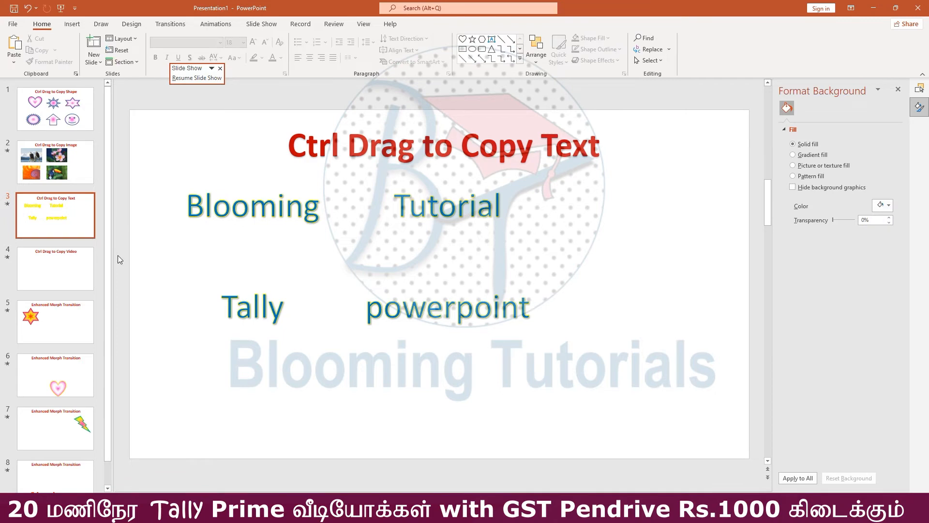
Insert the stock videos of the pink heart in a bubble and the pink hibiscus flower on slide 4, "Ctrl Drag to Copy Video"
left_click(52, 277)
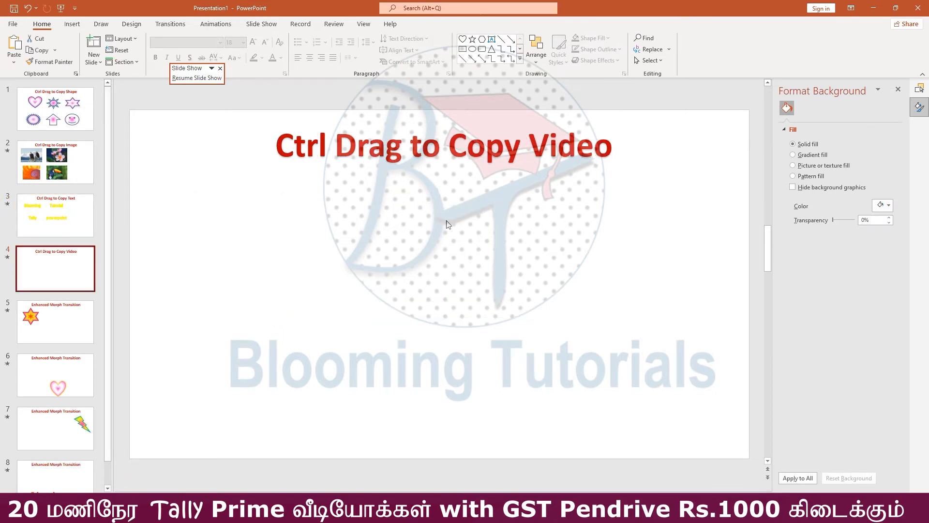
left_click(72, 24)
left_click(71, 48)
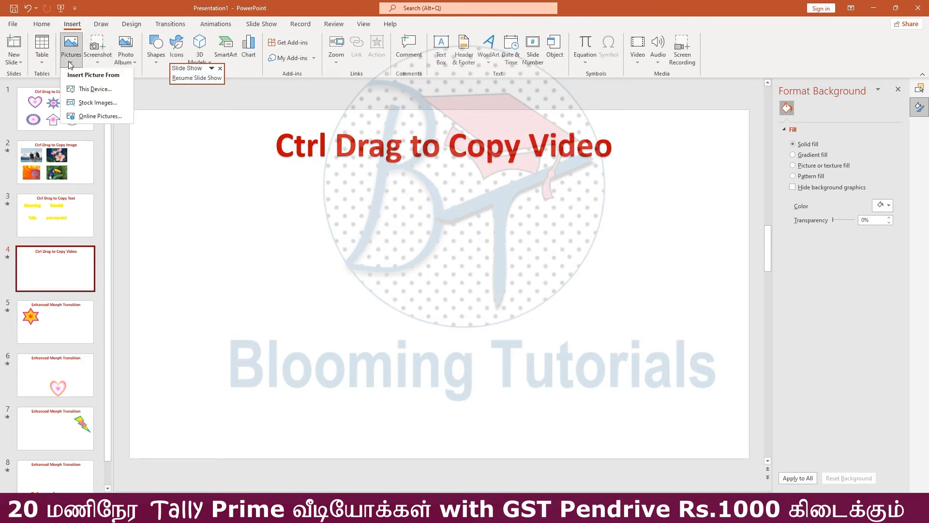
left_click(95, 103)
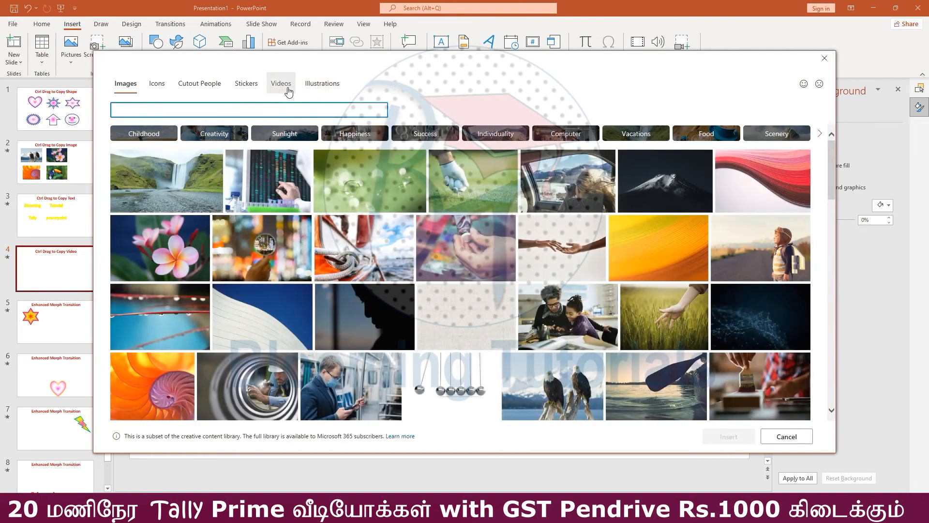
left_click(288, 91)
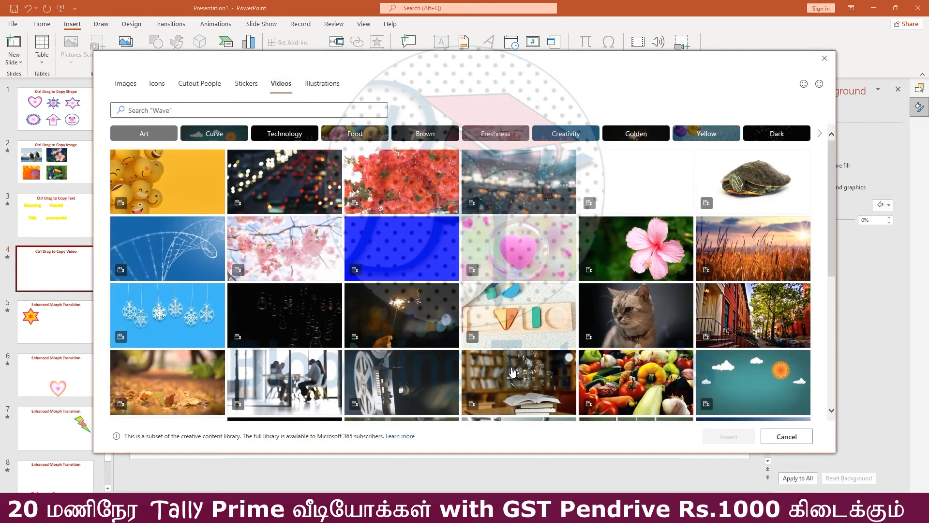
left_click(518, 248)
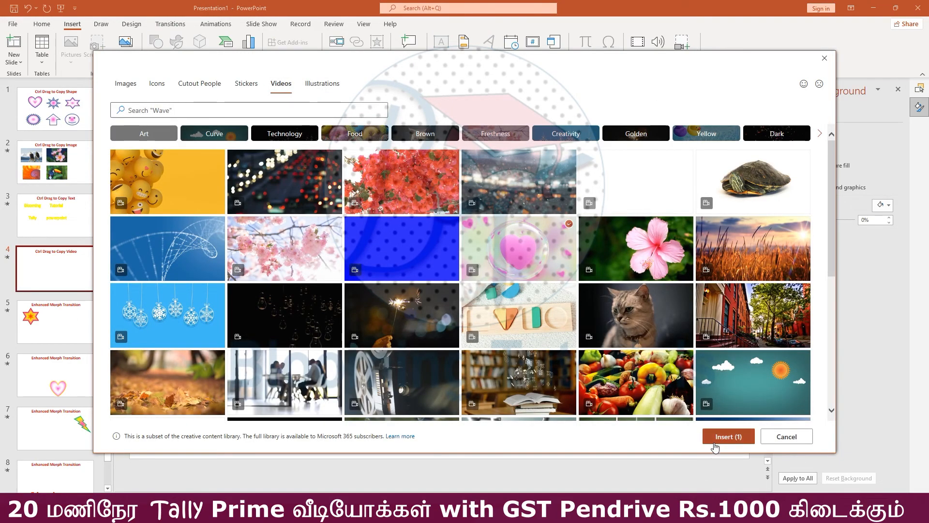
left_click(686, 224)
left_click(728, 437)
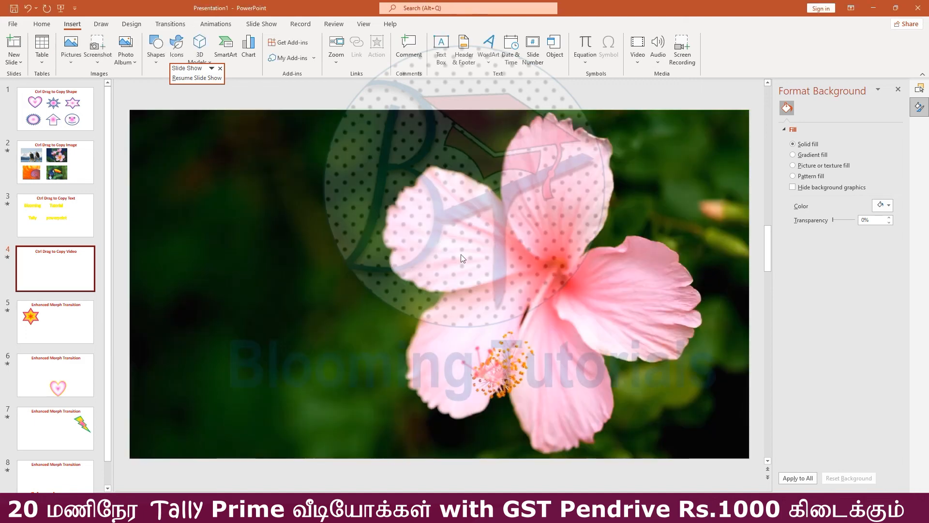
Move the full-size flower video down and right, try duplicating it diagonally, and undo the copy
left_click_drag(269, 247, 367, 297)
left_click_drag(189, 320, 421, 372)
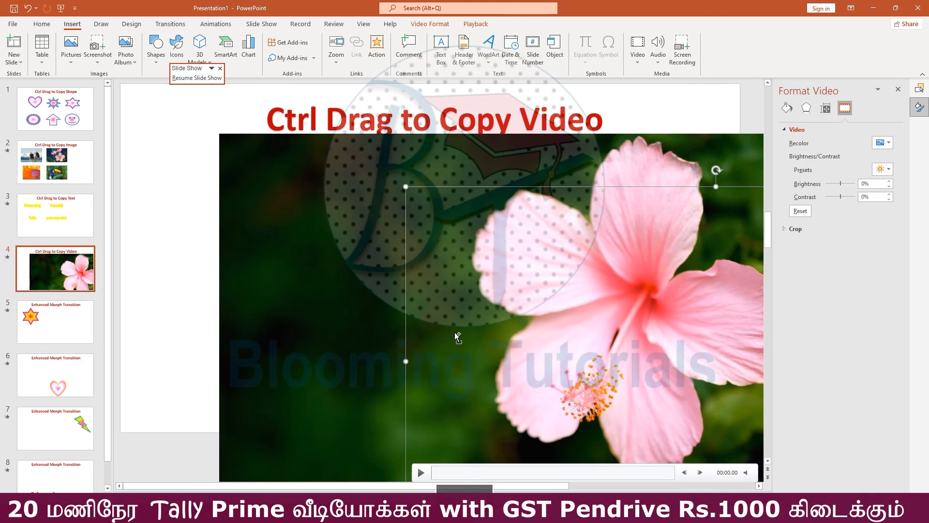
key("ctrl+z")
Preview the flower video's playback on slide 4 and delete the video
left_click_drag(318, 220, 358, 240)
left_click_drag(266, 340, 238, 223)
left_click(246, 438)
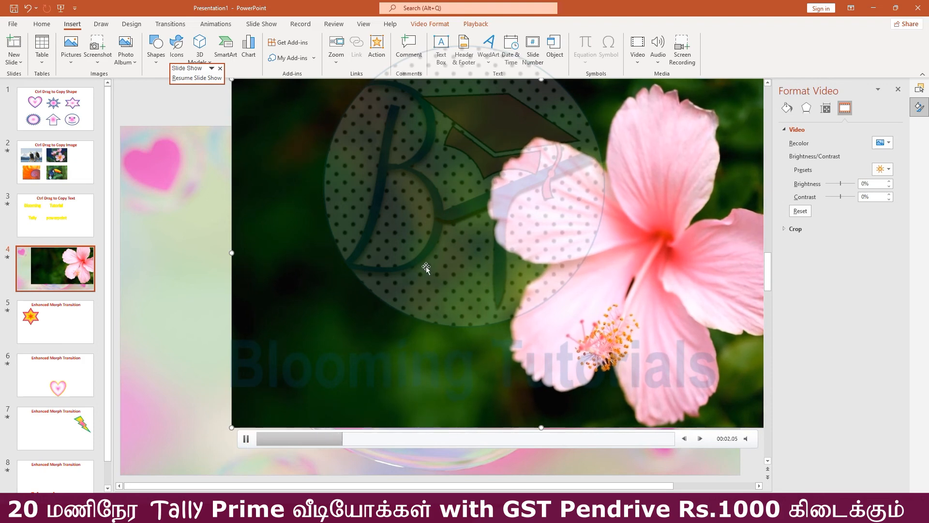
key("Delete")
Preview the heart bubble video's playback, and shrink the video toward the slide's lower-right corner
left_click(367, 291)
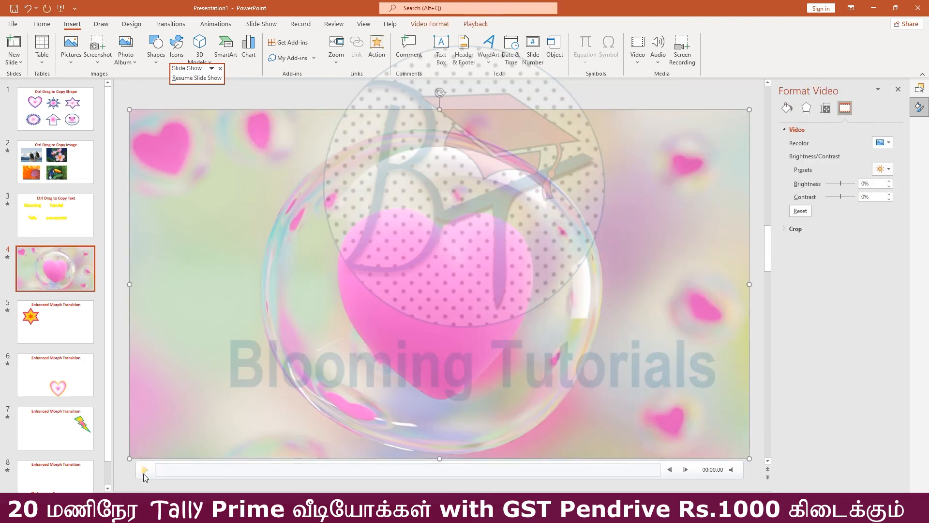
left_click(144, 470)
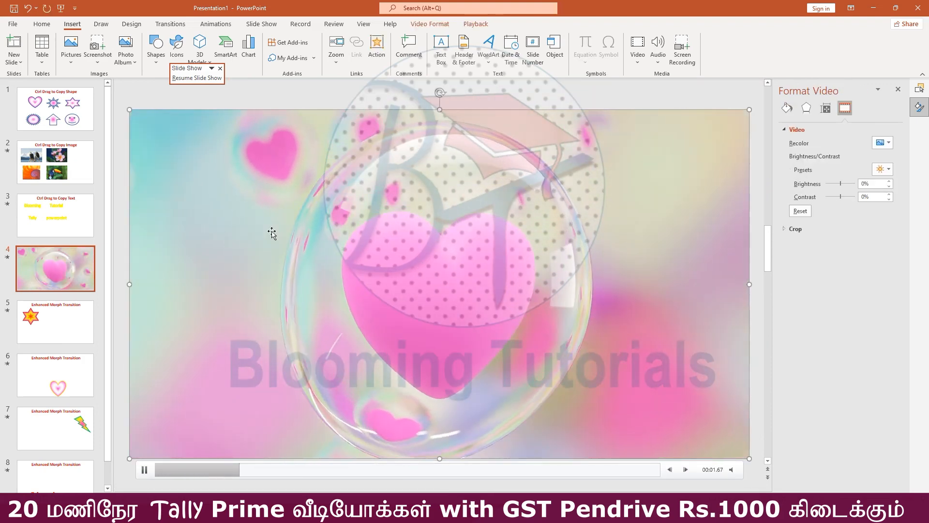
left_click(197, 78)
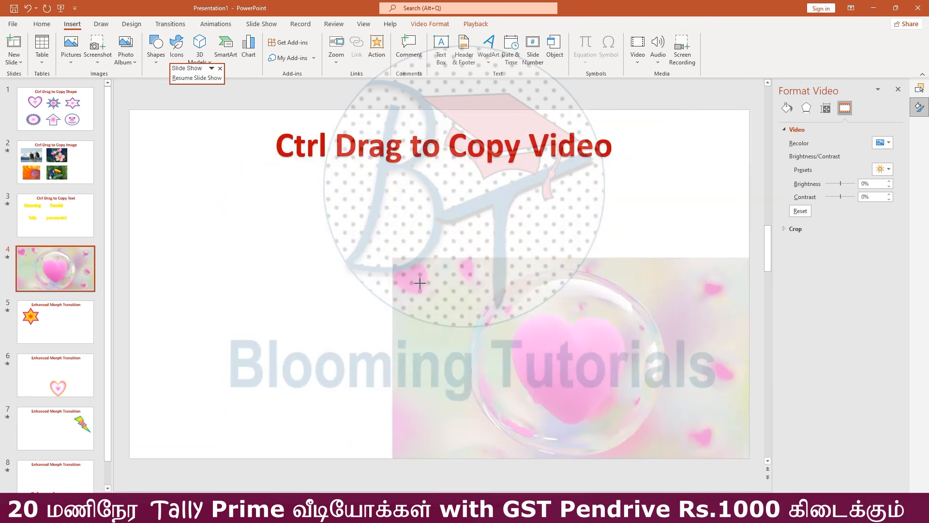